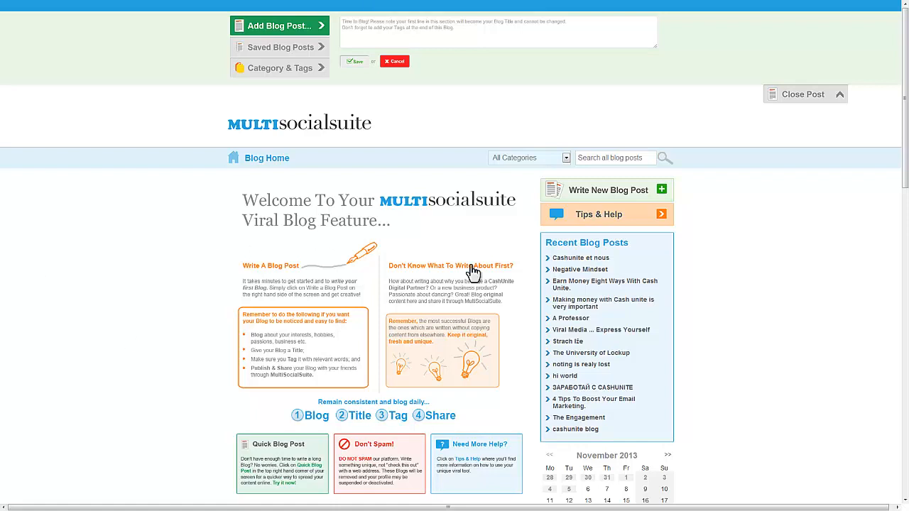
# - Open the full editor for writing a new blog post from the blog home page
pyautogui.scroll(-1, 205, 337)
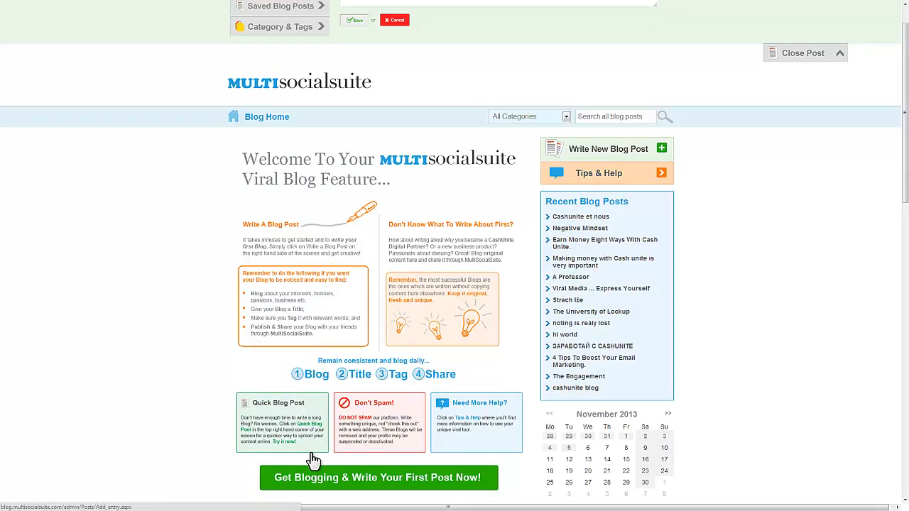
pyautogui.scroll(1, 213, 341)
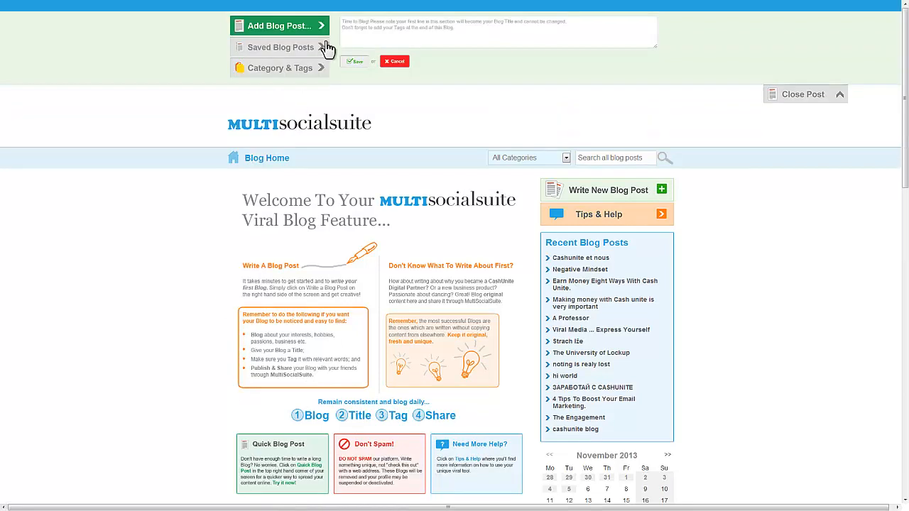
pyautogui.click(398, 34)
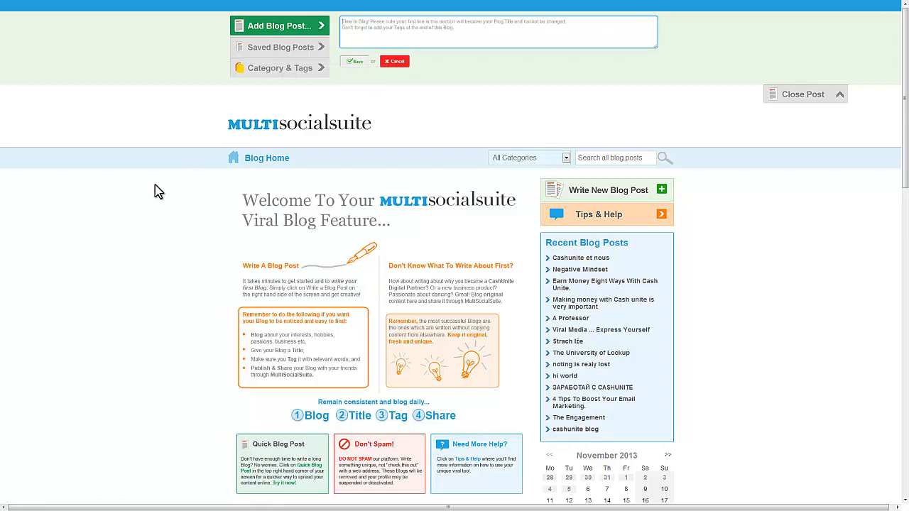
pyautogui.scroll(-2, 206, 313)
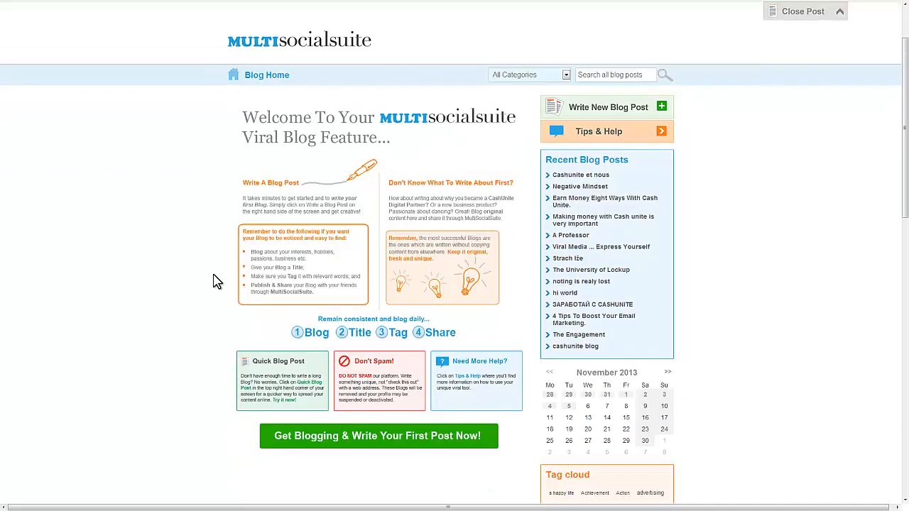
pyautogui.click(603, 112)
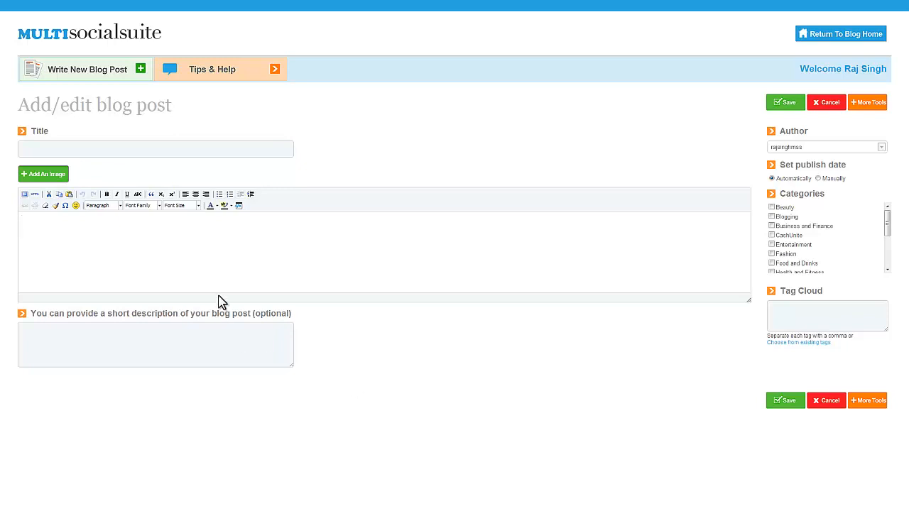
# - Examine the new post form's body, short description, category list, tag and title fields
pyautogui.click(129, 268)
pyautogui.click(162, 345)
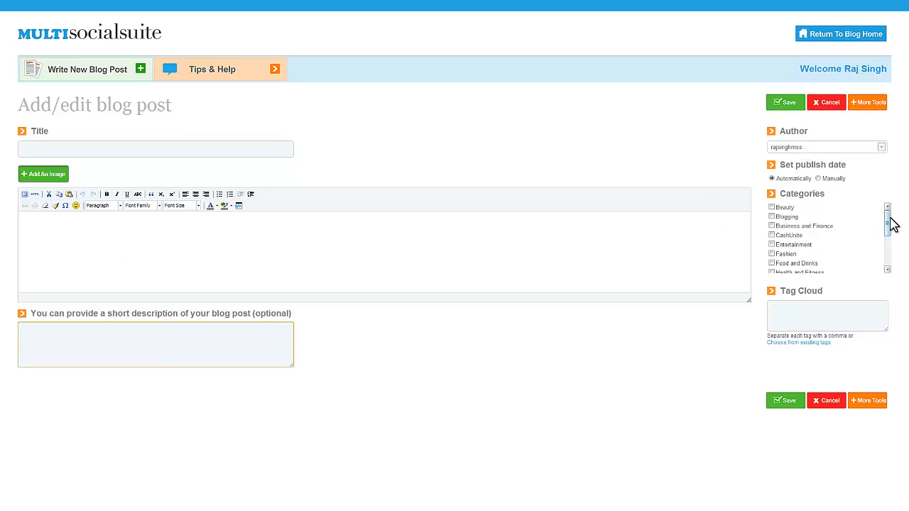
pyautogui.moveTo(888, 223); pyautogui.dragTo(888, 241)
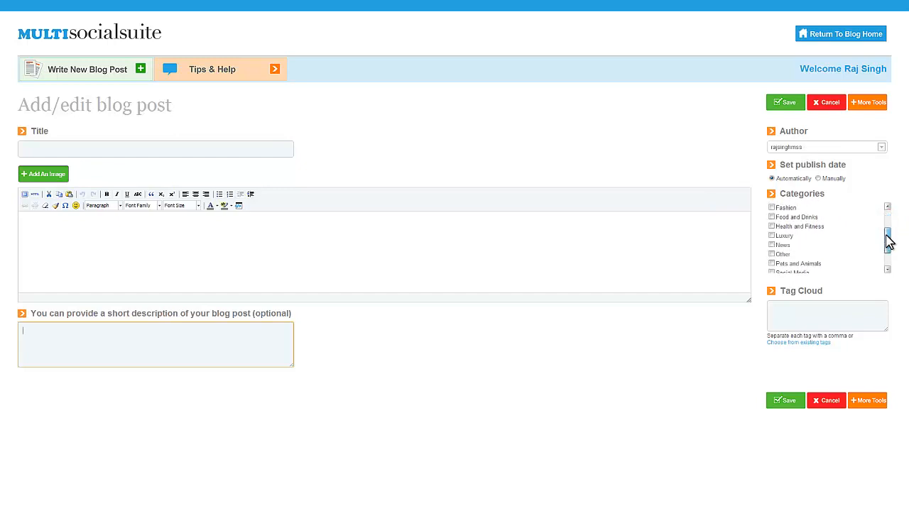
pyautogui.click(792, 311)
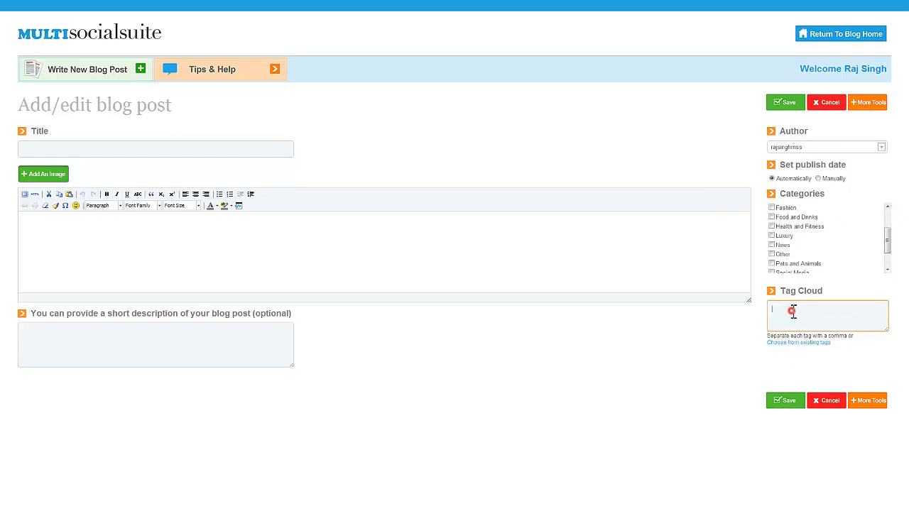
pyautogui.click(181, 146)
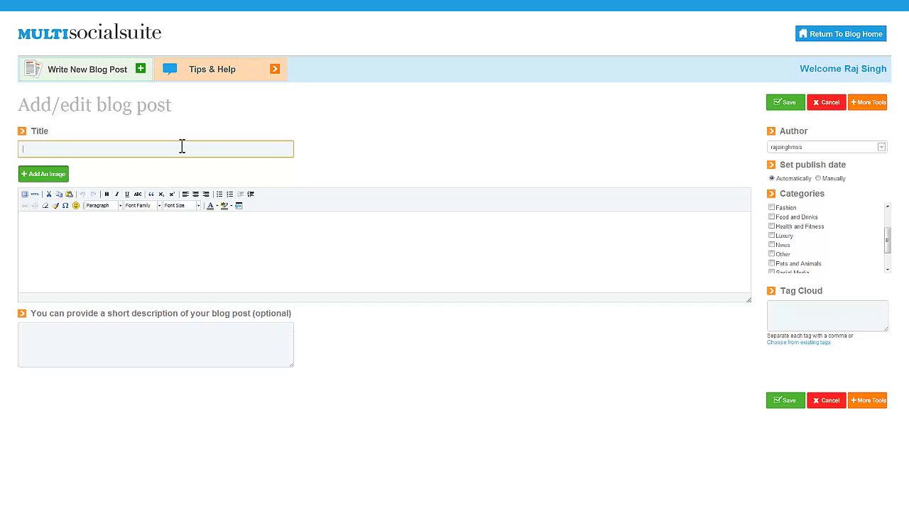
pyautogui.click(160, 266)
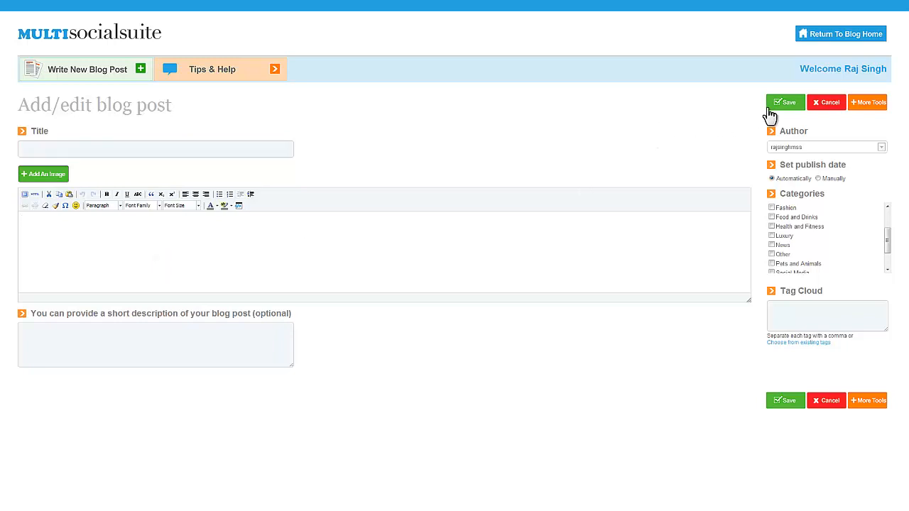
pyautogui.click(218, 238)
# - Title the new blog post "How to make Pad Thai"
pyautogui.click(81, 149)
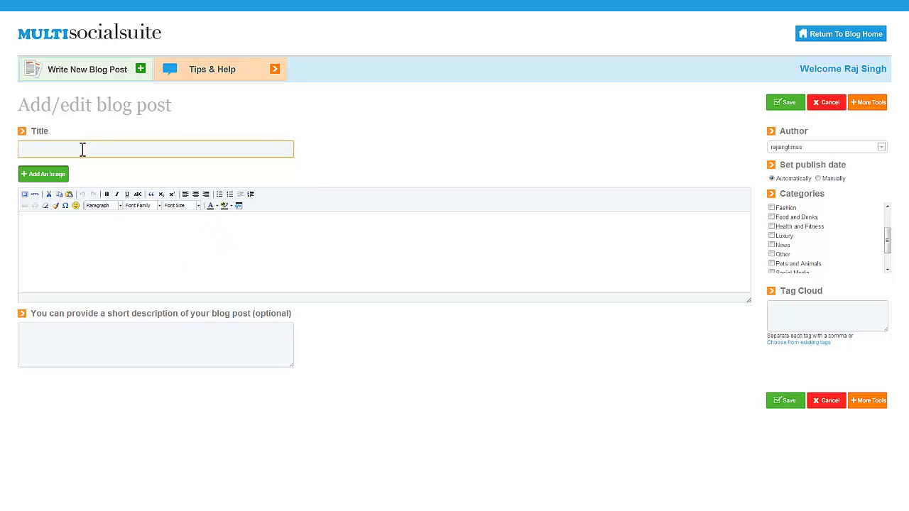
pyautogui.write('How to make Pad Thai')
# - Upload the image wok.jpg from the Golf folder and insert it into the post body
pyautogui.click(89, 234)
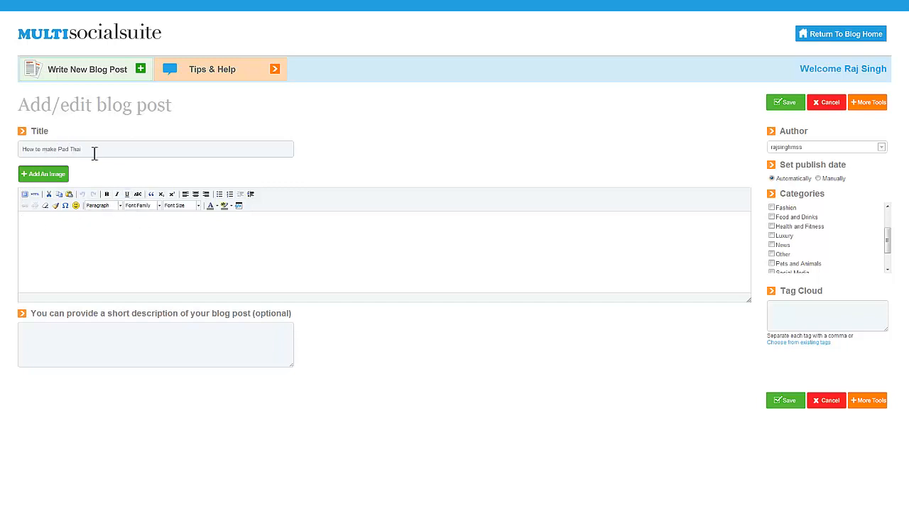
pyautogui.click(51, 174)
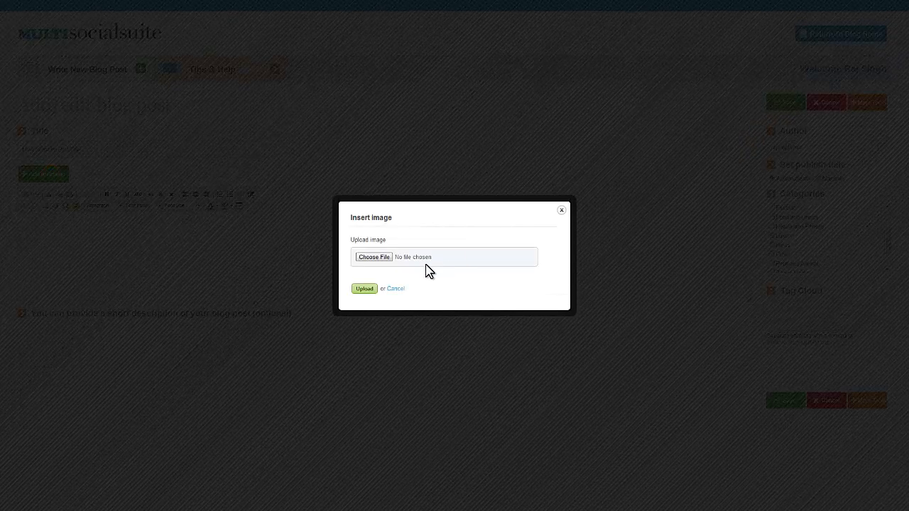
pyautogui.click(384, 258)
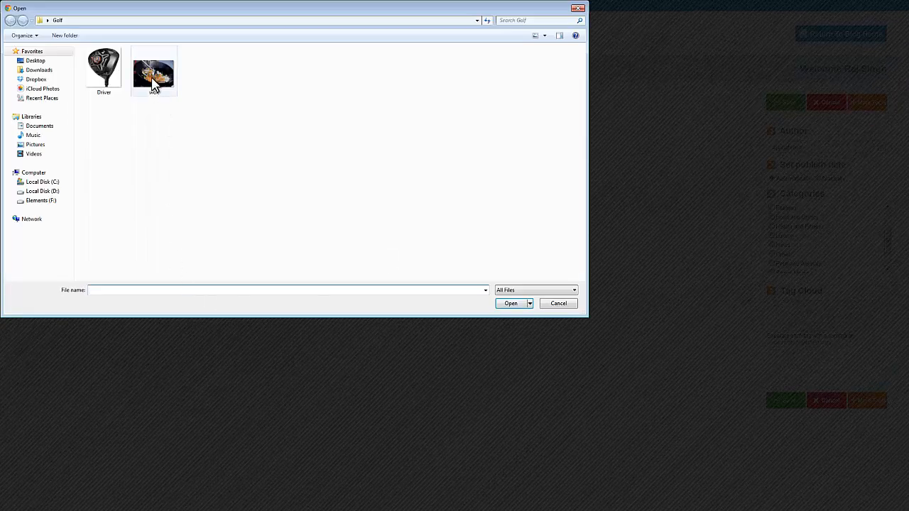
pyautogui.click(154, 80)
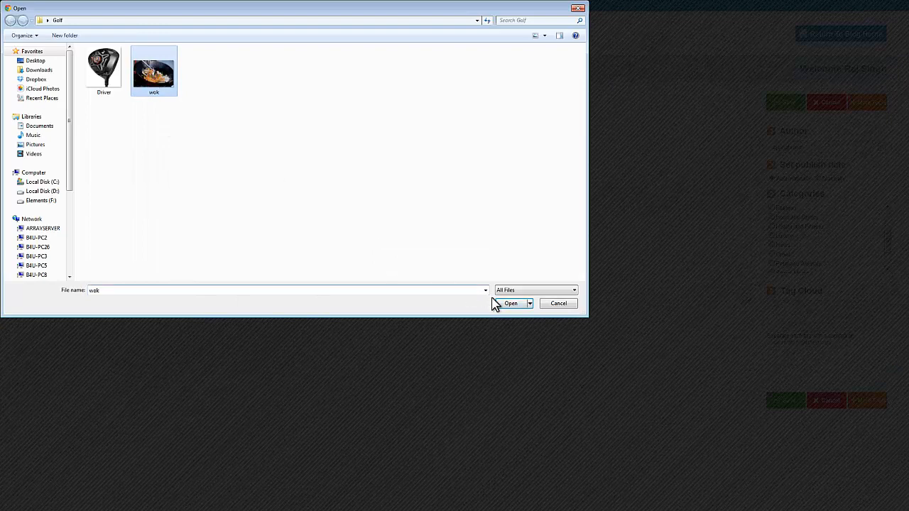
pyautogui.doubleClick(155, 76)
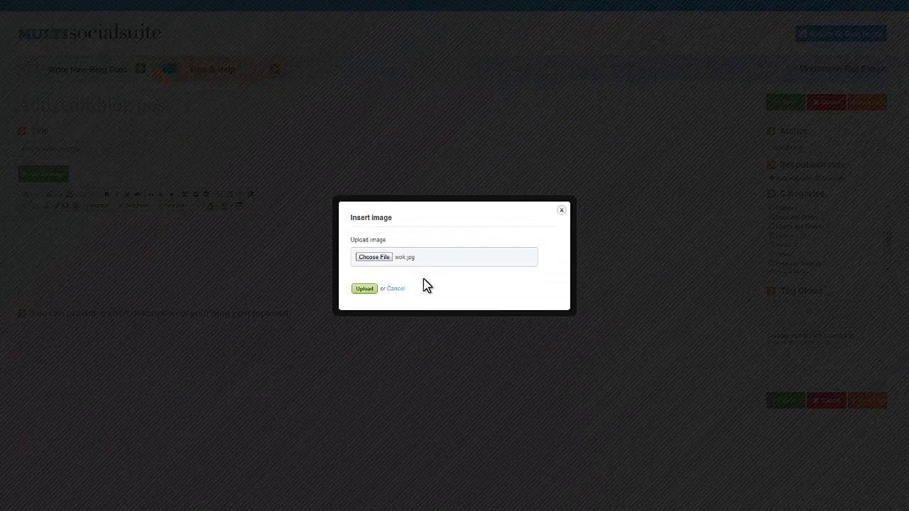
pyautogui.click(363, 291)
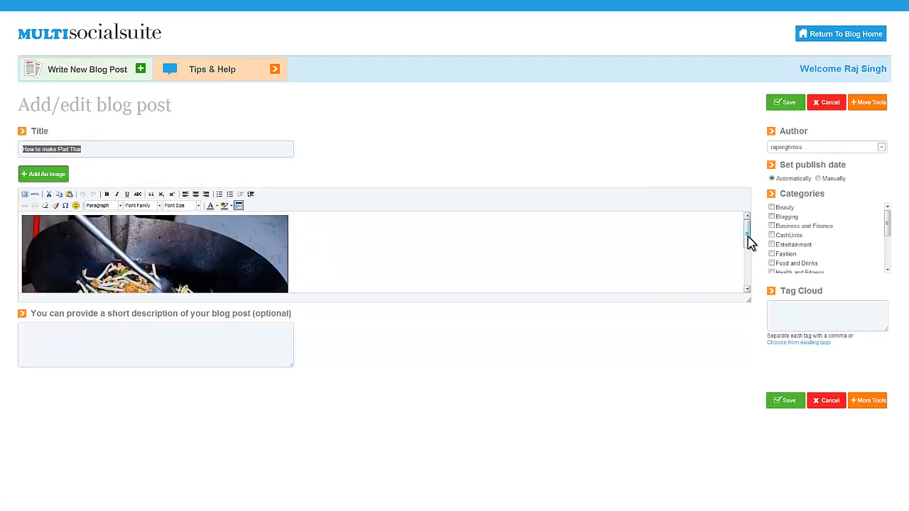
# - Copy the entire Pad Thai recipe text from the Word document and paste it below the wok image in the post body
pyautogui.moveTo(748, 242); pyautogui.dragTo(747, 291)
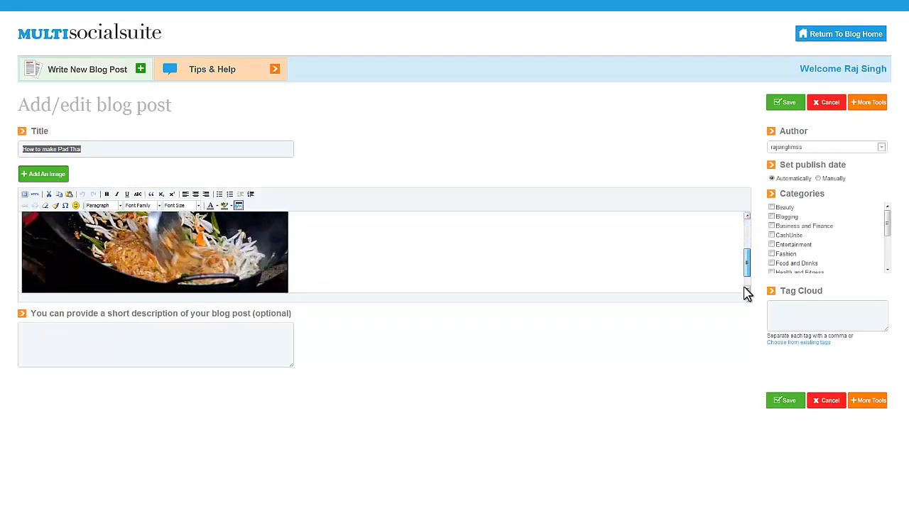
pyautogui.click(300, 283)
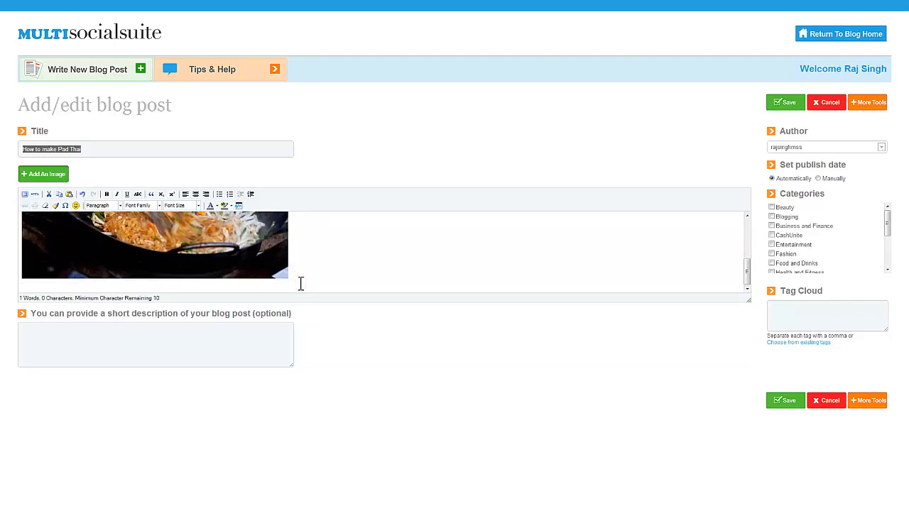
pyautogui.hotkey('alt', 'Tab')
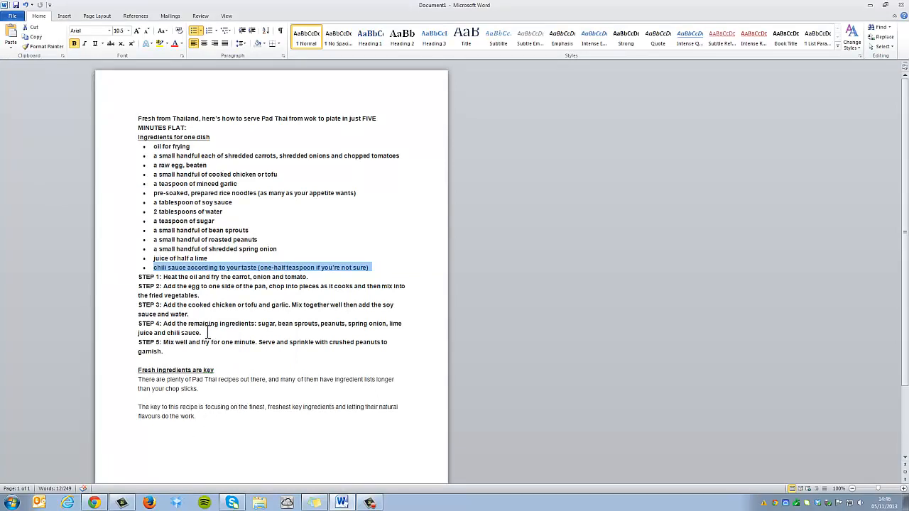
pyautogui.click(197, 417)
pyautogui.moveTo(196, 417); pyautogui.dragTo(134, 119)
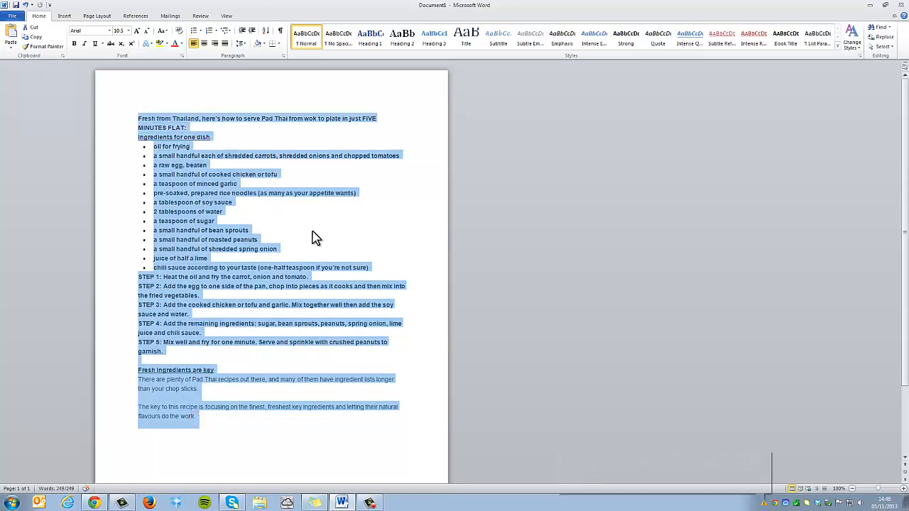
pyautogui.hotkey('alt', 'Tab')
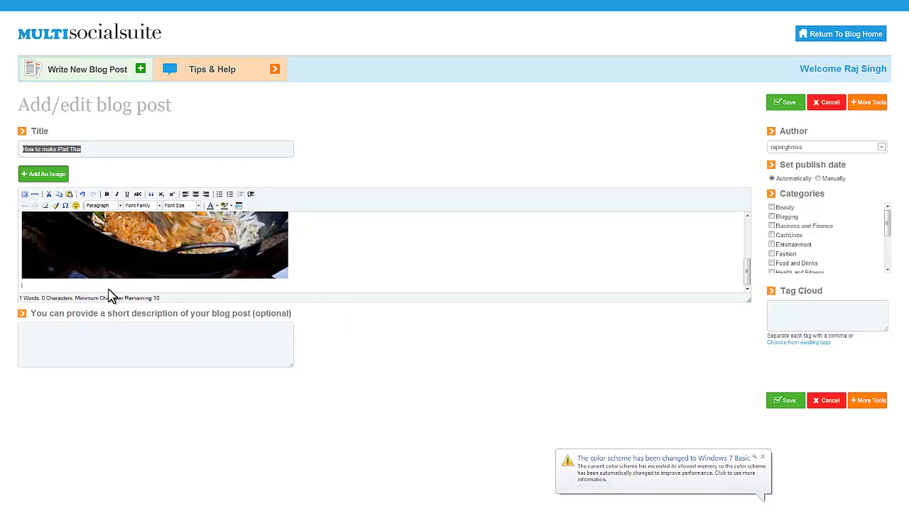
pyautogui.click(64, 287)
pyautogui.hotkey('ctrl', 'v')
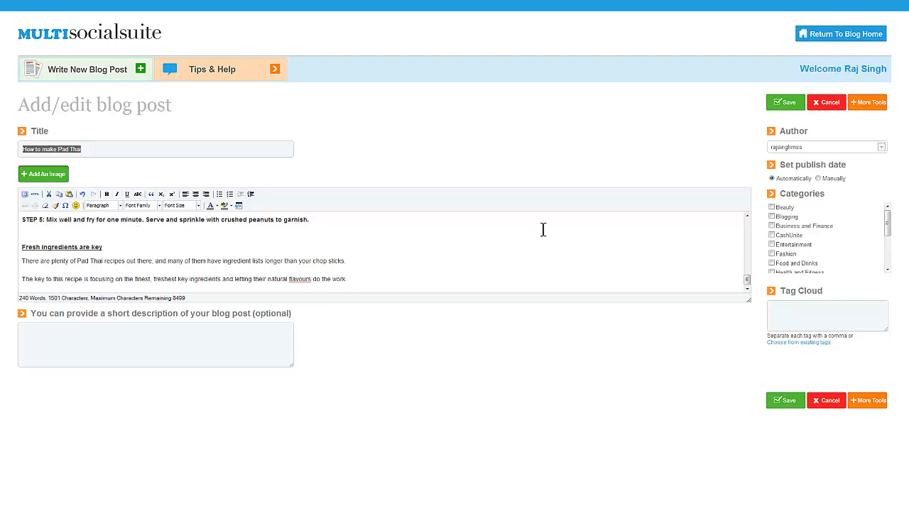
# - Review the pasted recipe in the post body from its closing paragraph back up to the wok image
pyautogui.click(746, 215)
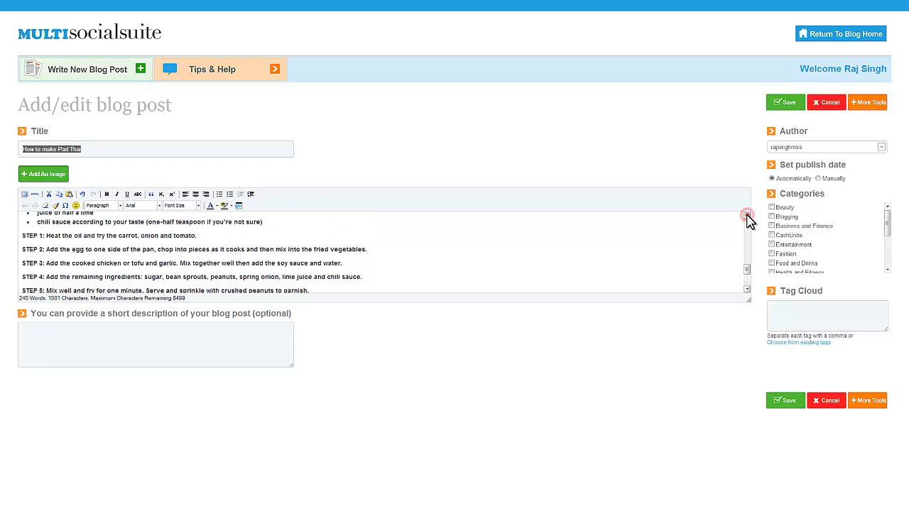
pyautogui.click(747, 215)
pyautogui.click(747, 216)
pyautogui.click(747, 215)
pyautogui.click(746, 216)
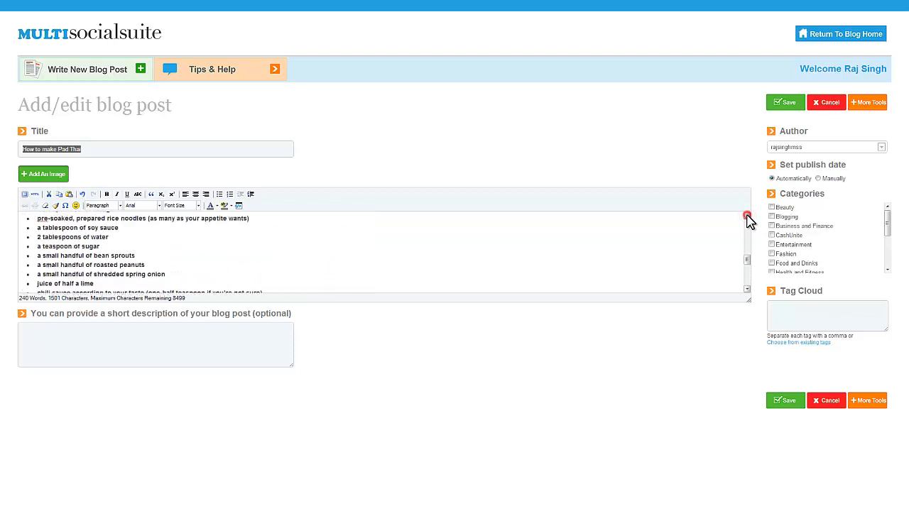
pyautogui.click(747, 216)
pyautogui.click(747, 215)
pyautogui.click(747, 215)
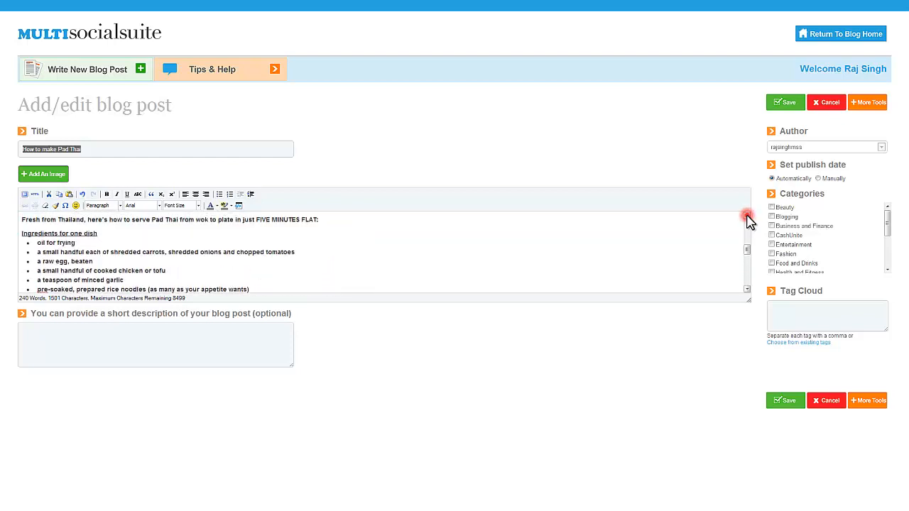
pyautogui.click(747, 215)
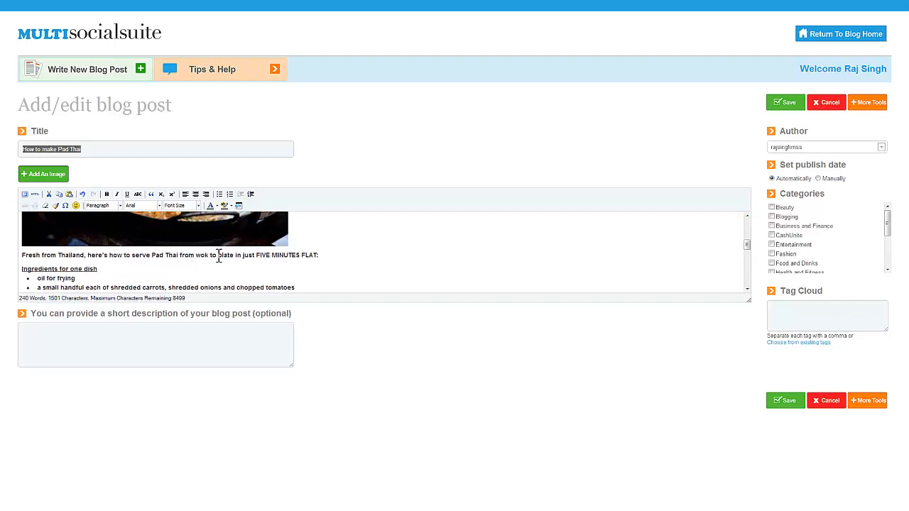
pyautogui.doubleClick(263, 256)
pyautogui.click(285, 265)
# - Add the closing line "ENJOY!!!!" in a new paragraph at the end of the recipe text
pyautogui.moveTo(747, 246); pyautogui.dragTo(749, 282)
pyautogui.click(380, 280)
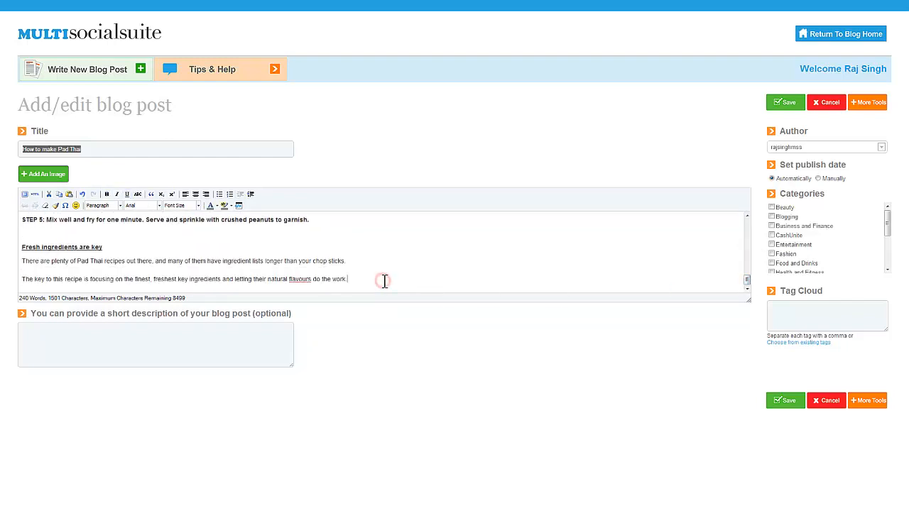
pyautogui.press('Return')
pyautogui.write('EN')
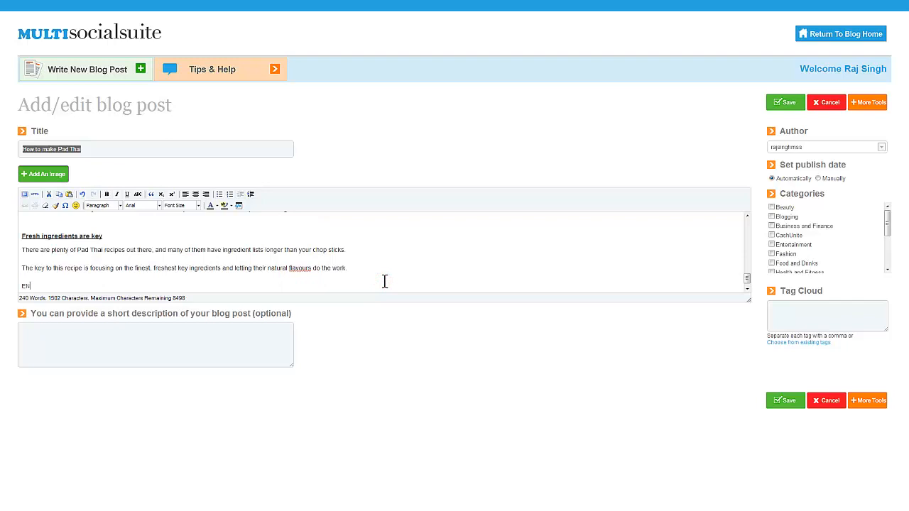
pyautogui.write('JOY!!!!')
# - Enter "how to make pad thai" as the post's short description
pyautogui.click(68, 337)
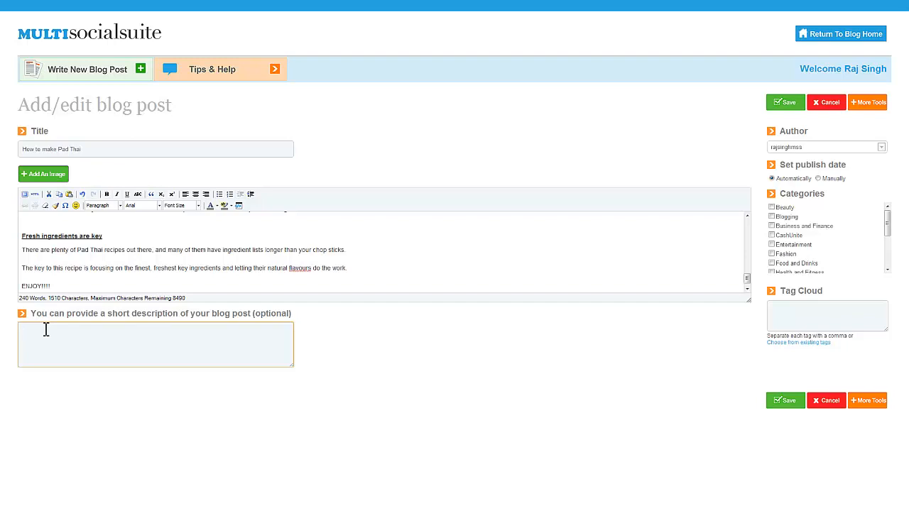
pyautogui.write('how to make pad thai')
# - Assign the post to the Food and Drinks category and enter the tags "pad, thai"
pyautogui.moveTo(889, 226); pyautogui.dragTo(888, 235)
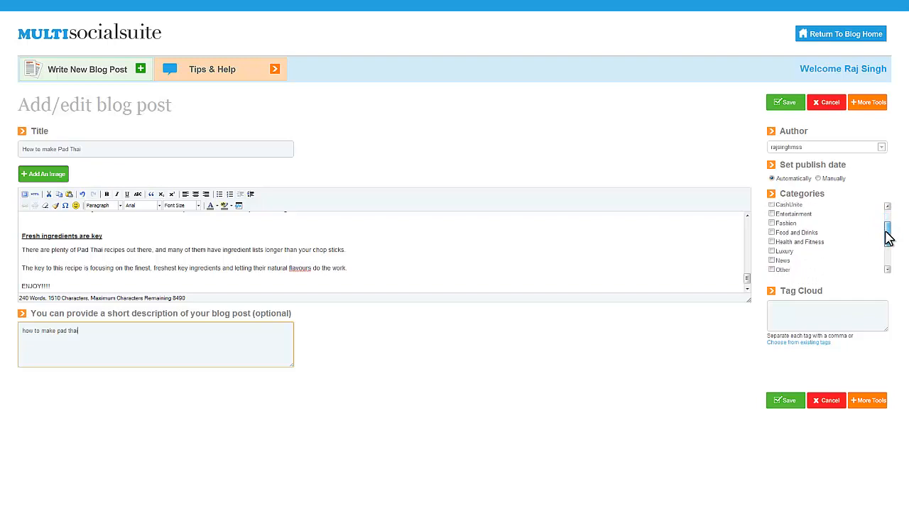
pyautogui.click(772, 233)
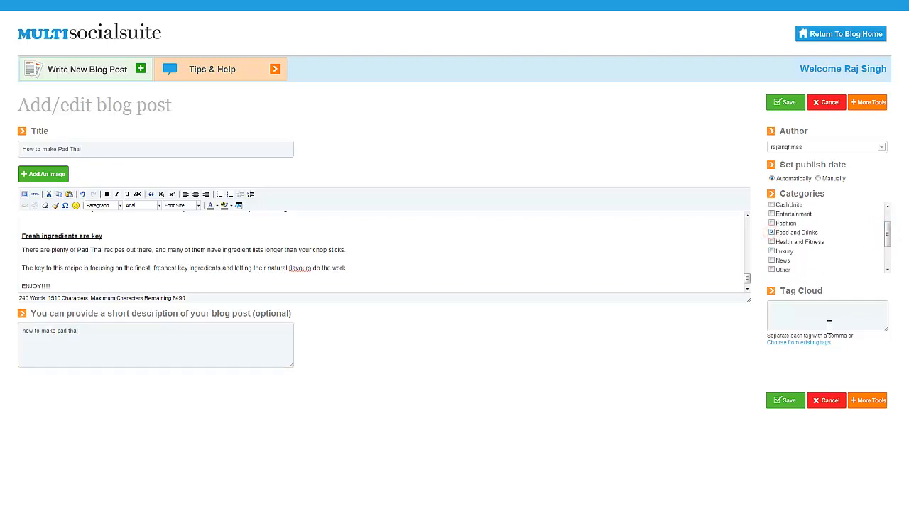
pyautogui.click(801, 310)
pyautogui.write('pad, thai')
# - Save the blog post and look over its published page with the image and recipe
pyautogui.click(399, 255)
pyautogui.click(787, 403)
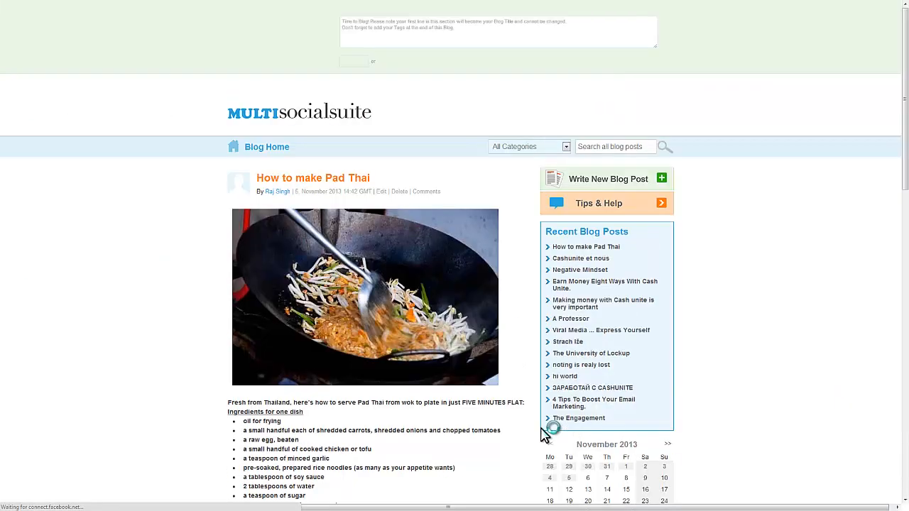
pyautogui.scroll(-2, 172, 292)
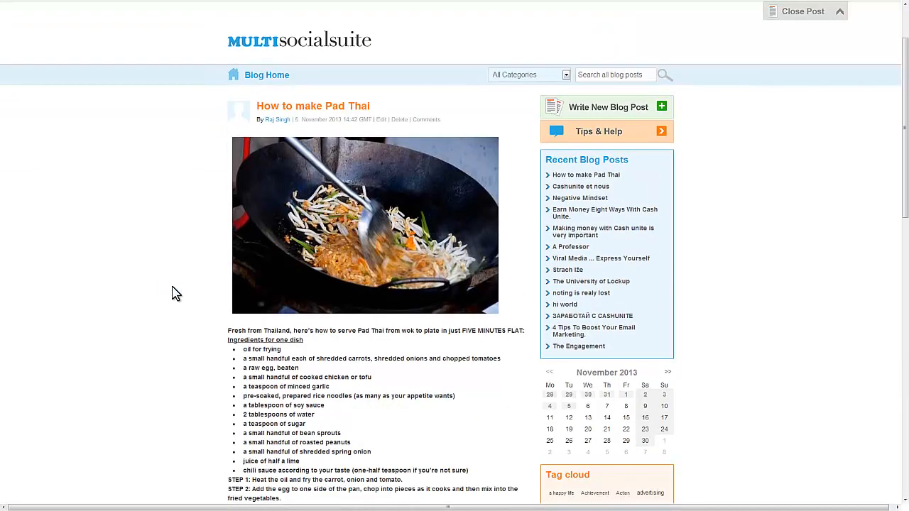
pyautogui.scroll(-1, 172, 292)
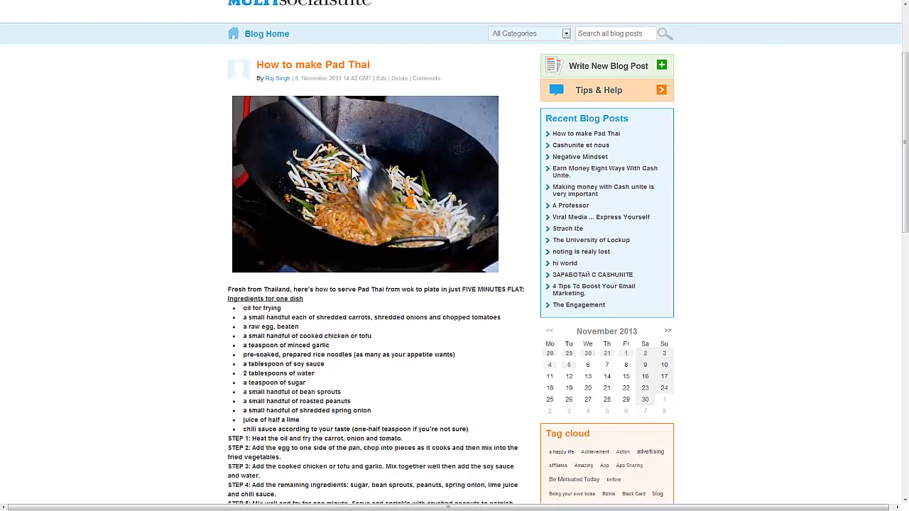
# - Review the published Pad Thai post from its image and ingredients down to the category, tags and related posts
pyautogui.scroll(-3, 166, 211)
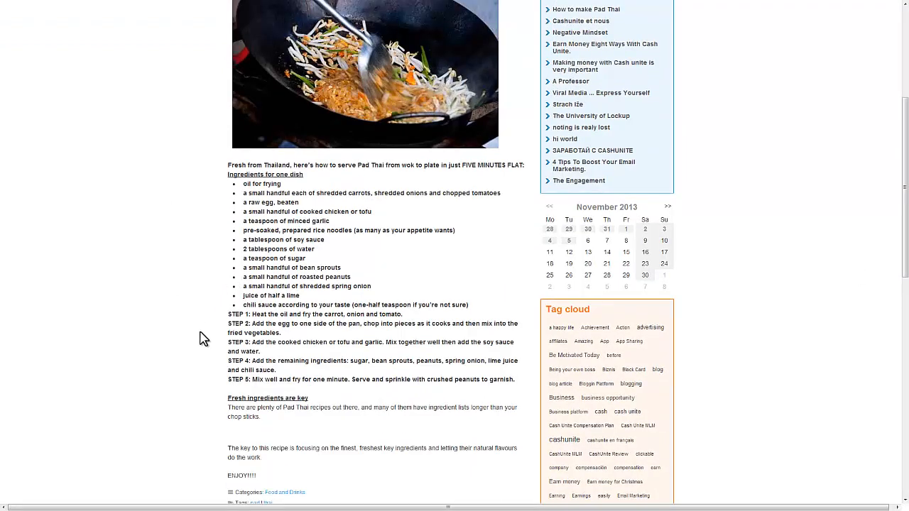
pyautogui.scroll(-4, 203, 339)
pyautogui.scroll(6, 116, 305)
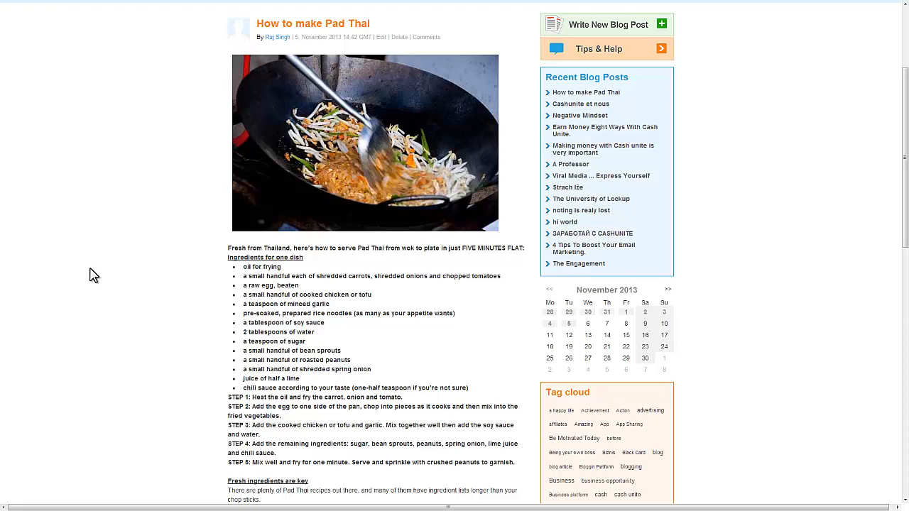
pyautogui.scroll(-3, 91, 276)
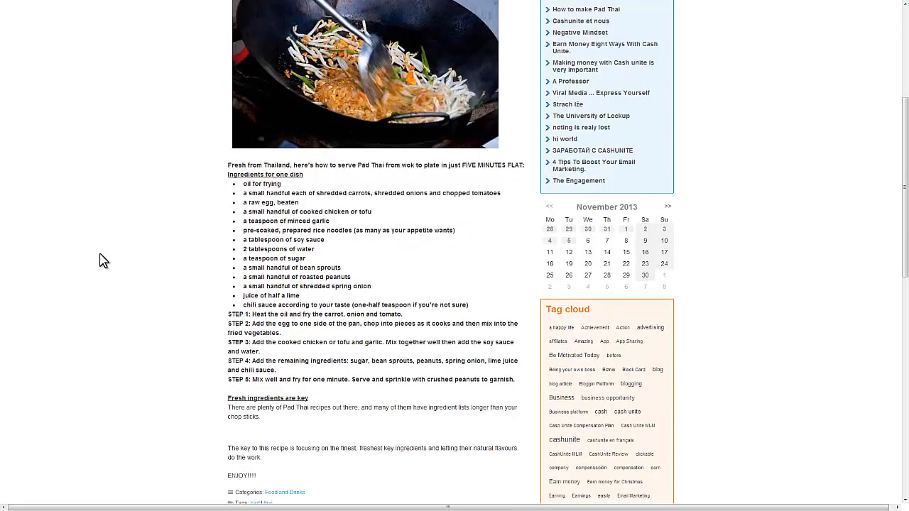
pyautogui.scroll(3, 101, 260)
pyautogui.scroll(1, 235, 150)
pyautogui.scroll(2, 161, 180)
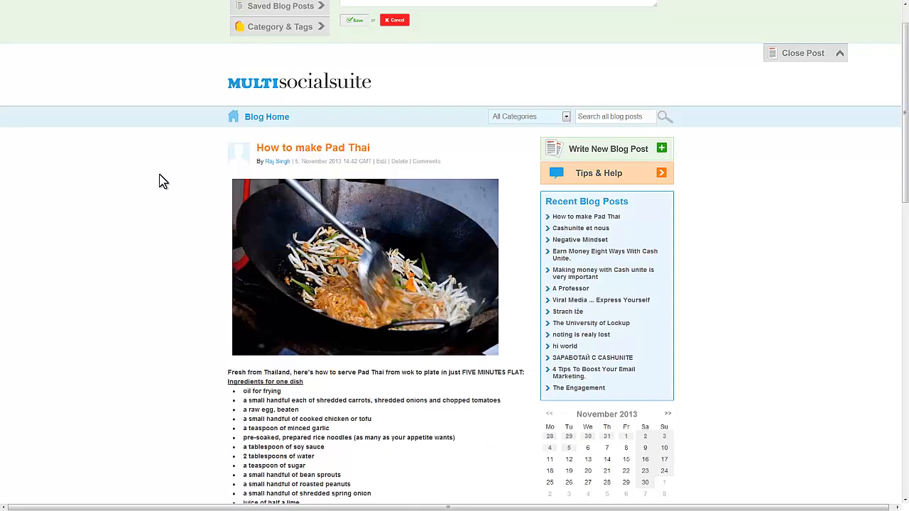
pyautogui.scroll(-8, 176, 218)
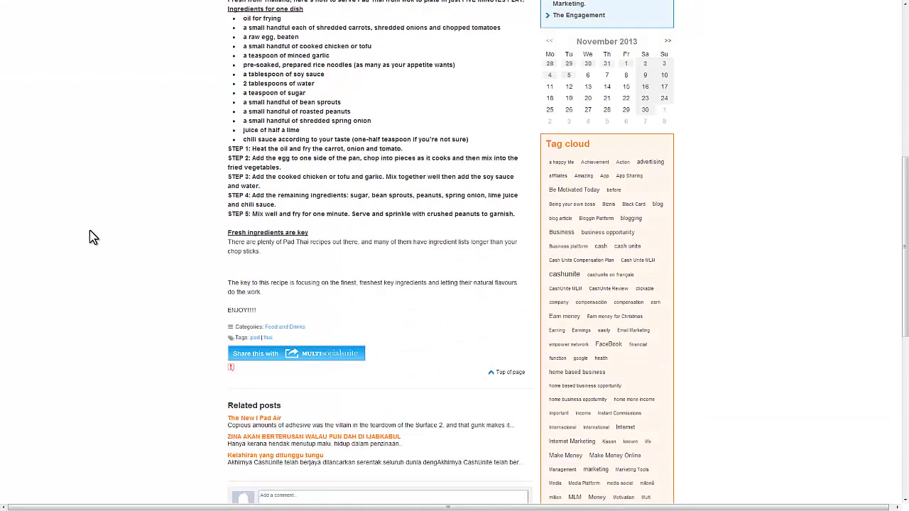
pyautogui.scroll(-1, 91, 238)
# - Write the comment "Try it! You might like it!!" in the comment box below the Pad Thai post
pyautogui.click(304, 253)
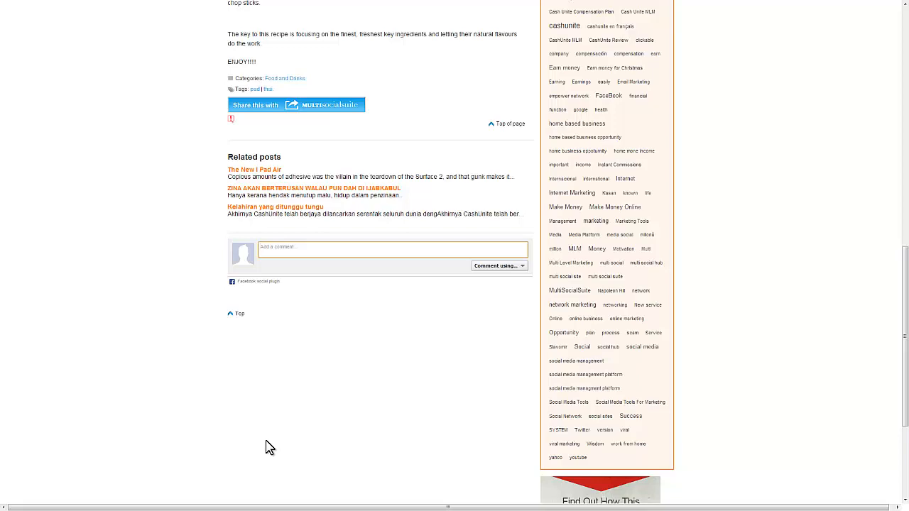
pyautogui.scroll(5, 269, 448)
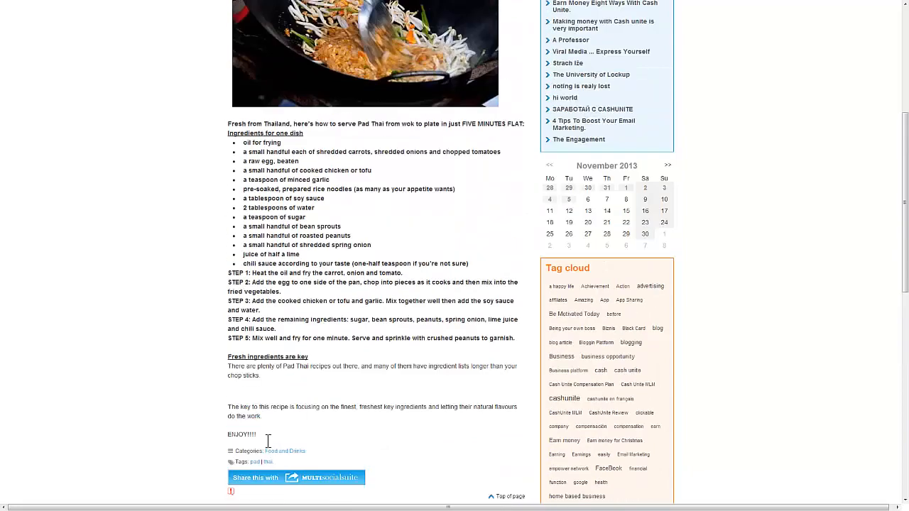
pyautogui.scroll(-4, 268, 447)
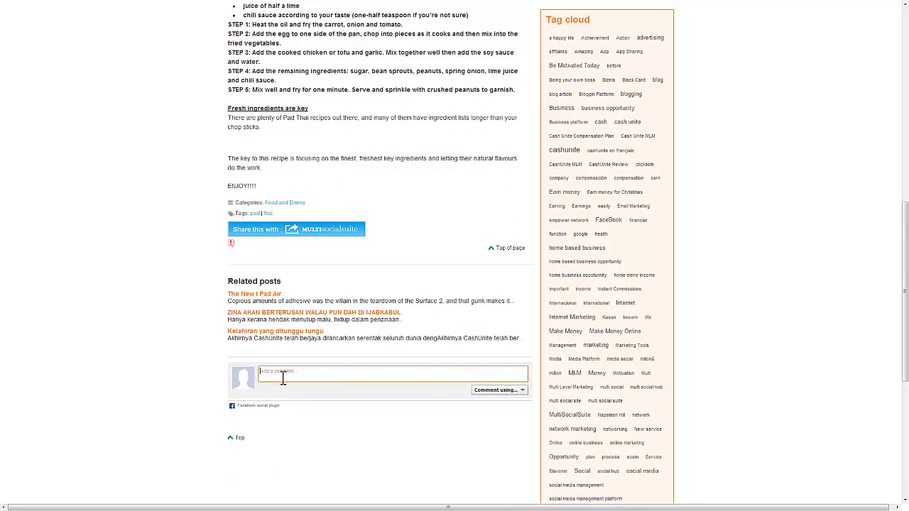
pyautogui.write('Try it! You might like it!!')
# - Go back to the blog home page and view the Pad Thai post's summary entry there
pyautogui.scroll(4, 84, 366)
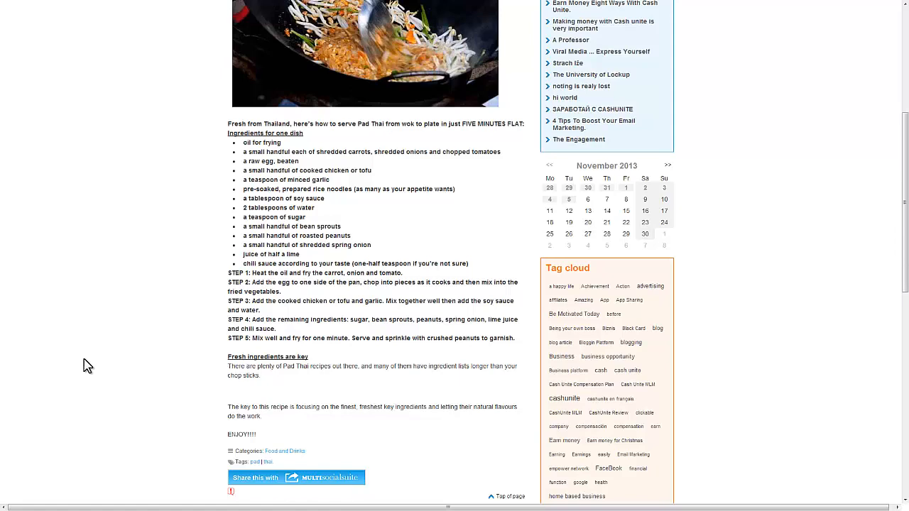
pyautogui.scroll(5, 85, 365)
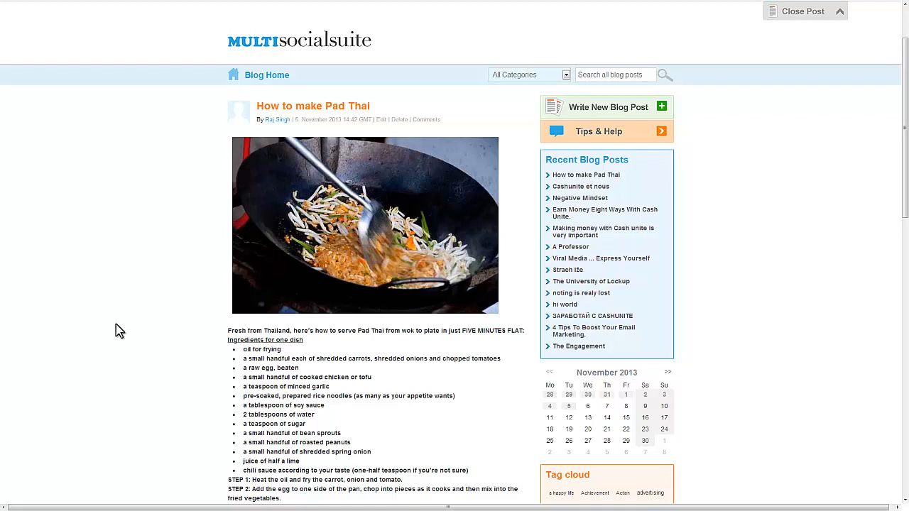
pyautogui.click(258, 76)
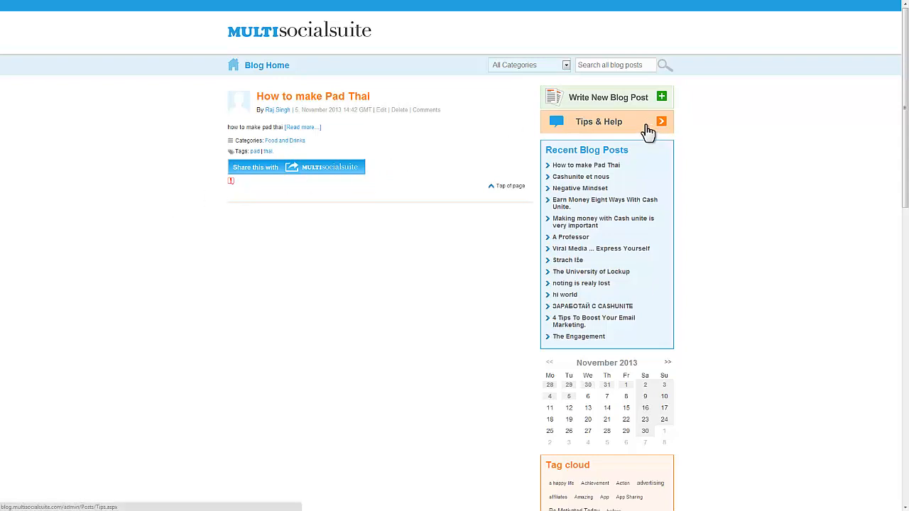
pyautogui.click(172, 288)
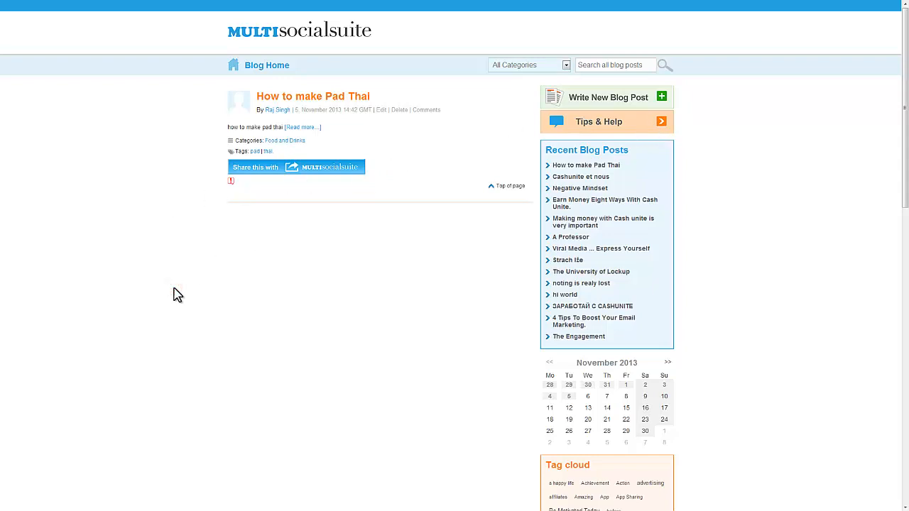